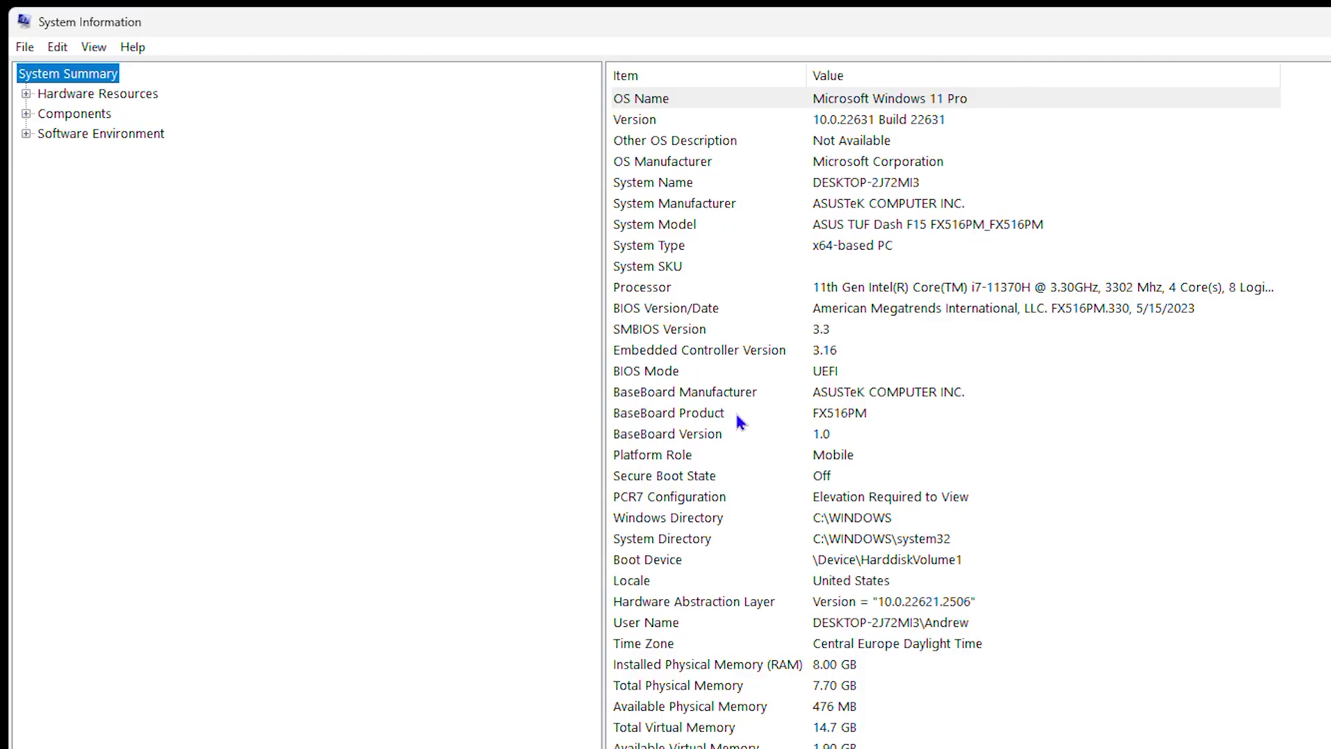
Step: Expand the Software Environment, Components and Hardware Resources tree categories
{"action": "left_click", "coordinate": [23, 161]}
{"action": "left_click", "coordinate": [24, 136]}
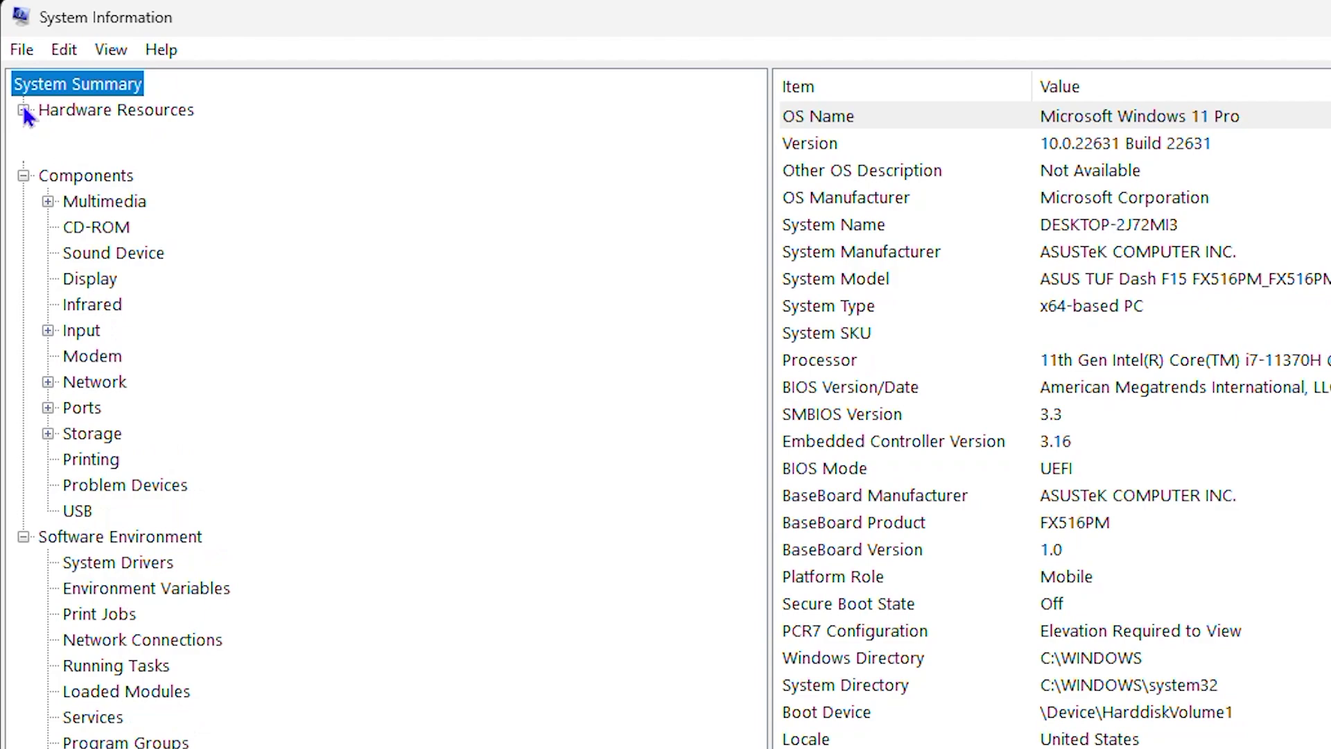
{"action": "left_click", "coordinate": [23, 108]}
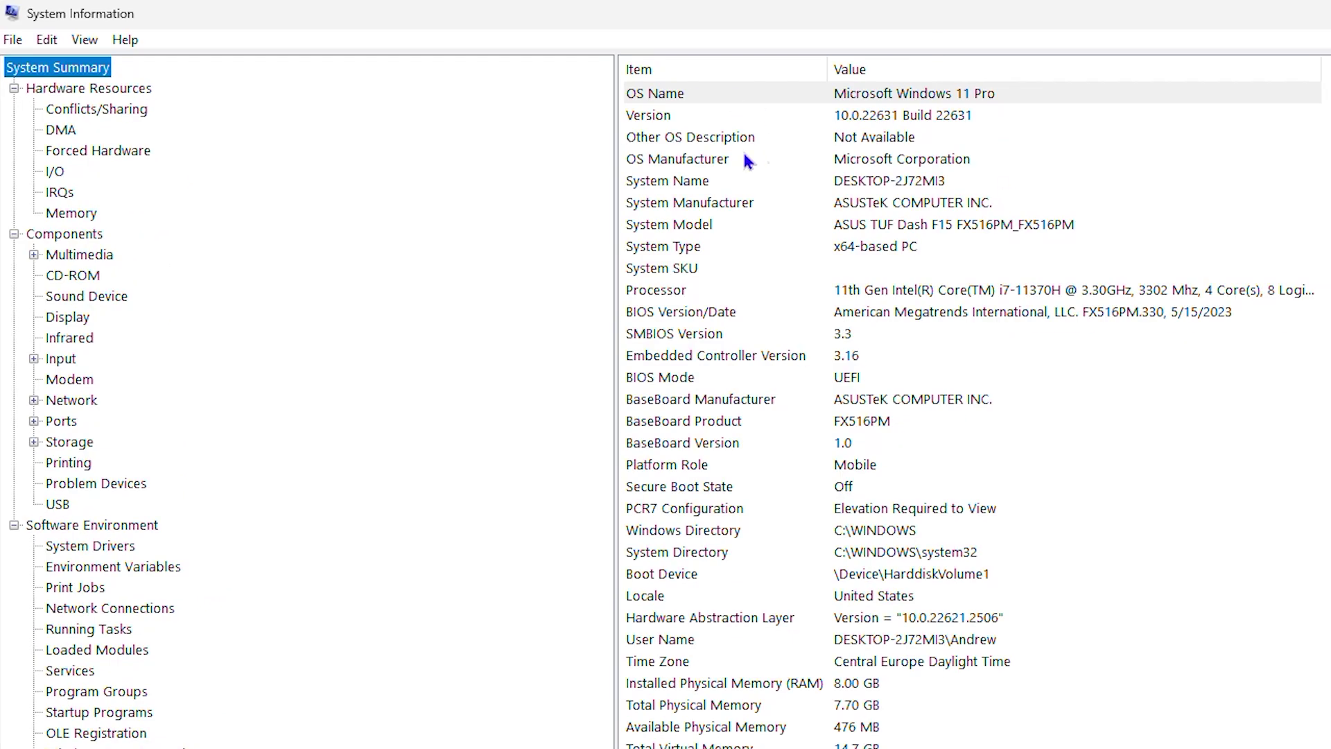
{"action": "scroll", "coordinate": [996, 509], "scroll_direction": "down", "scroll_amount": 3}
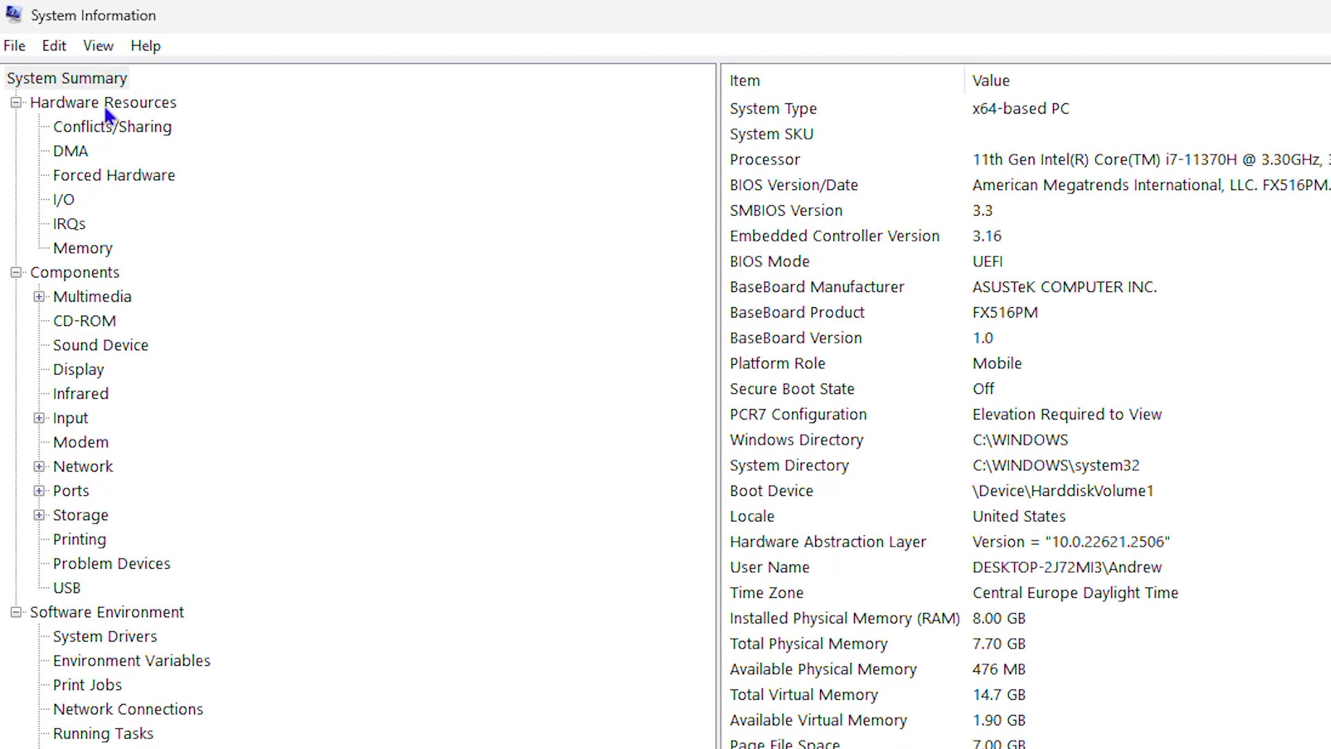
Step: View the Conflicts/Sharing, IRQs, CD-ROM and Display pages
{"action": "left_click", "coordinate": [100, 126]}
{"action": "left_click", "coordinate": [78, 223]}
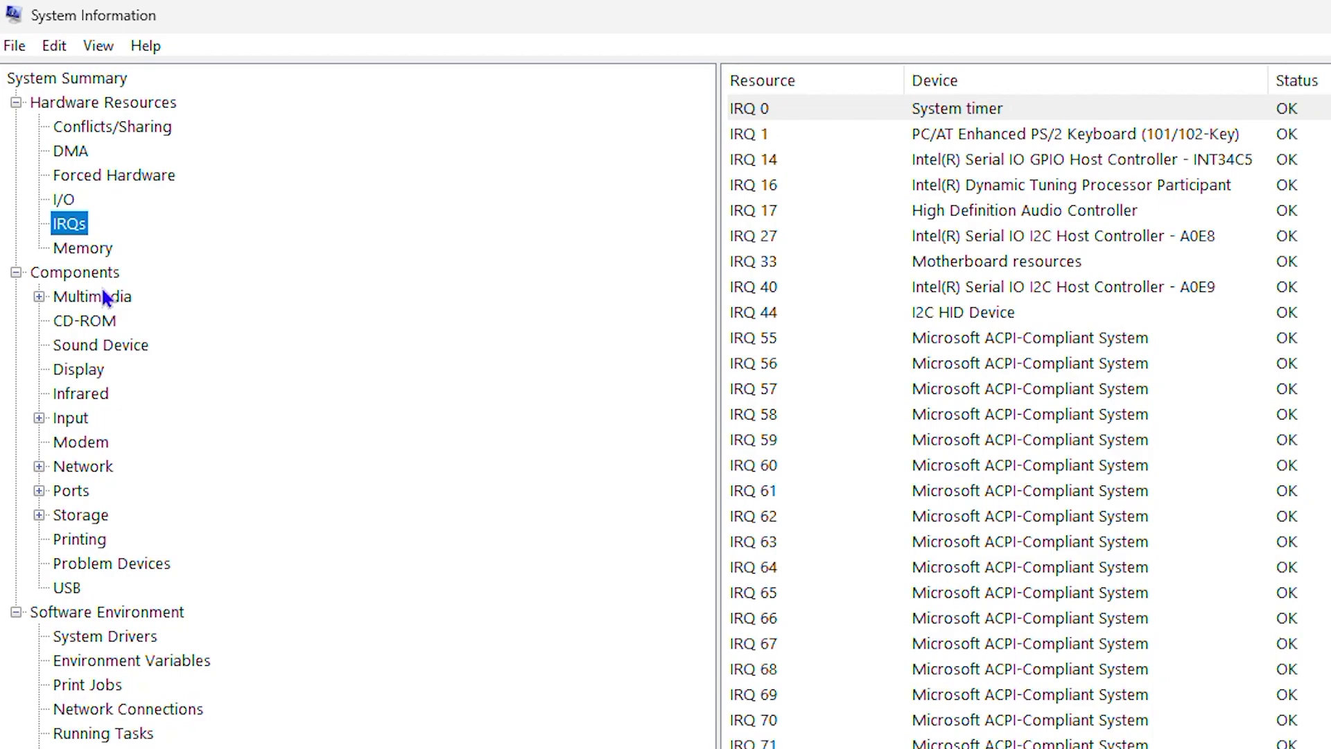
{"action": "left_click", "coordinate": [85, 322]}
{"action": "left_click", "coordinate": [79, 370]}
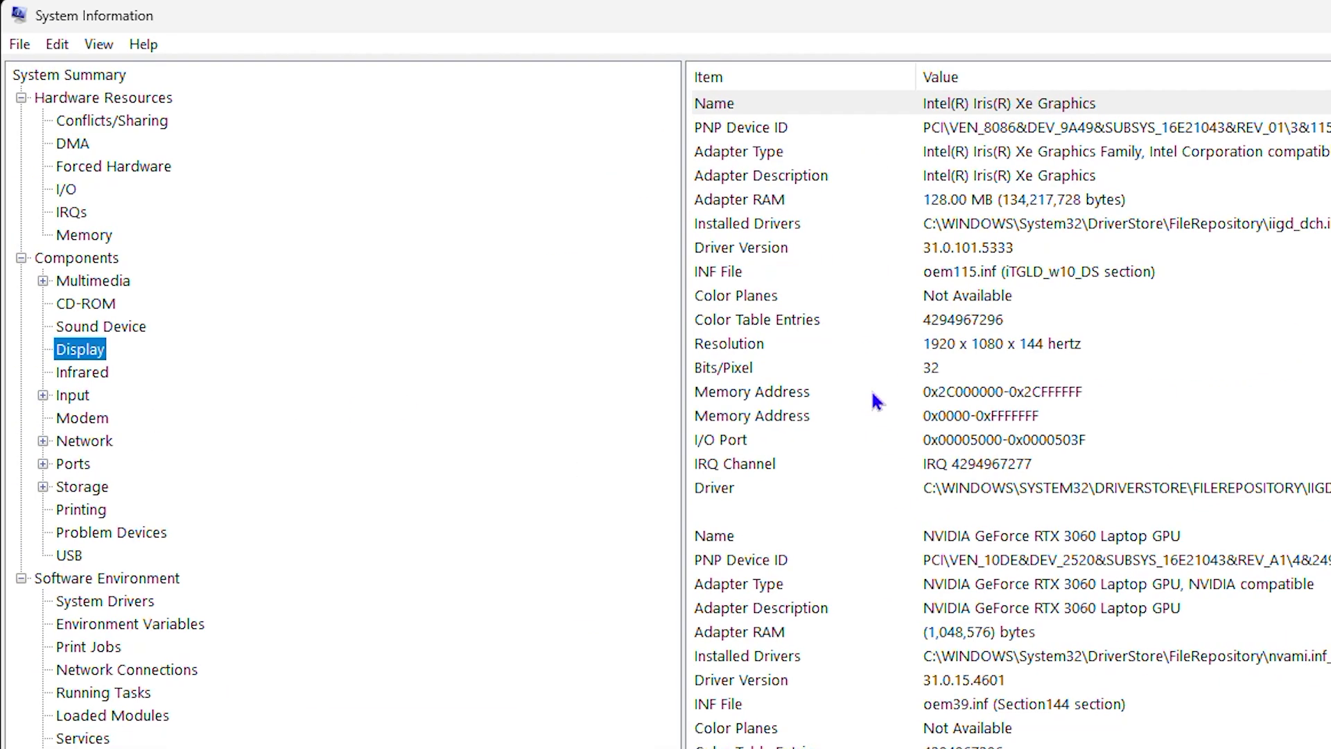
Step: Expand Network, then show Environment Variables under Software Environment
{"action": "double_click", "coordinate": [83, 440]}
{"action": "left_click", "coordinate": [104, 646]}
{"action": "left_click", "coordinate": [114, 689]}
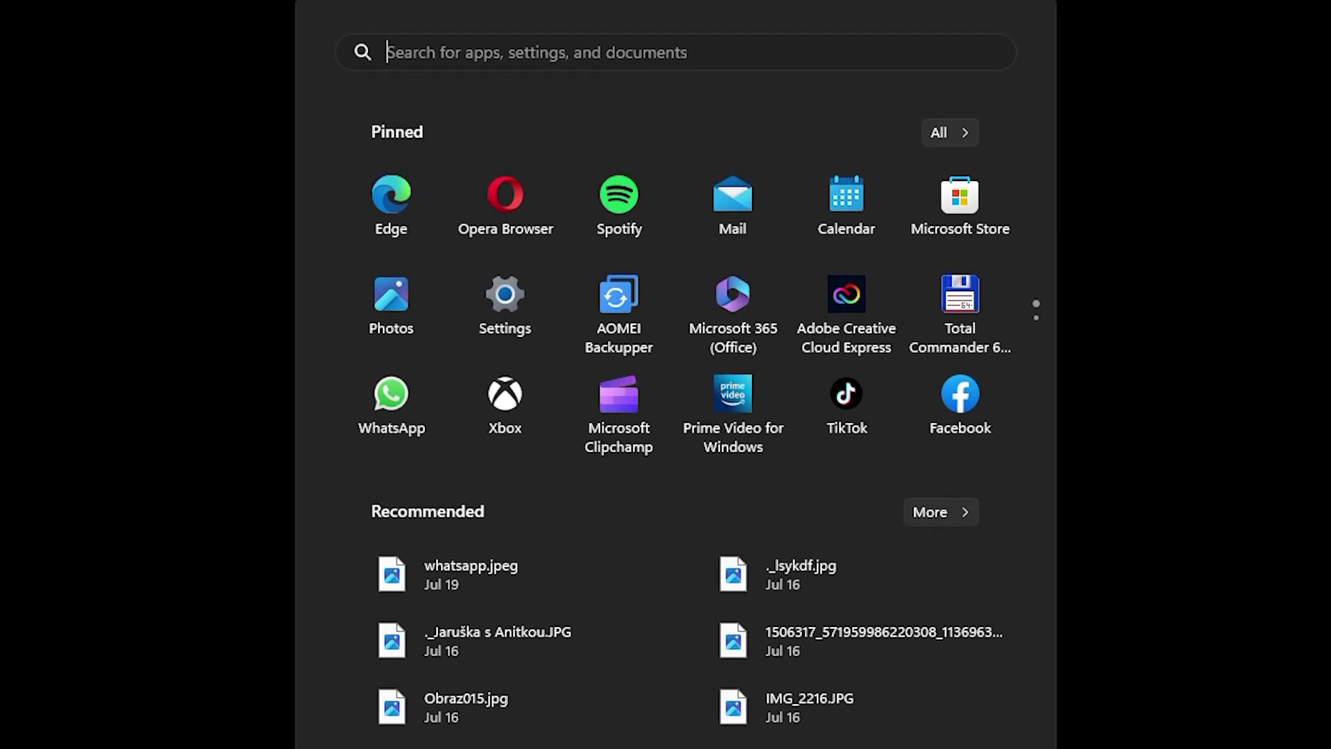
{"action": "type", "text": "system"}
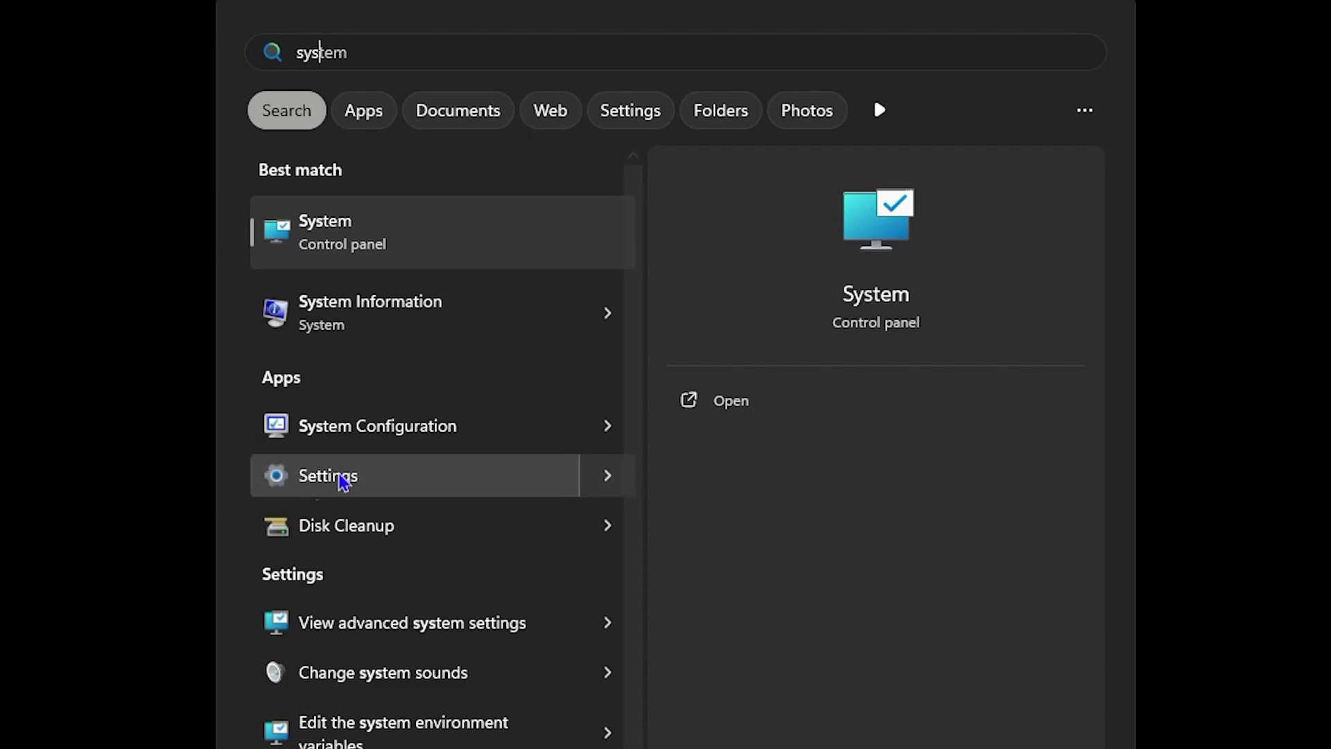
Step: Launch System Information from the 'system' Start search results
{"action": "left_click", "coordinate": [385, 312]}
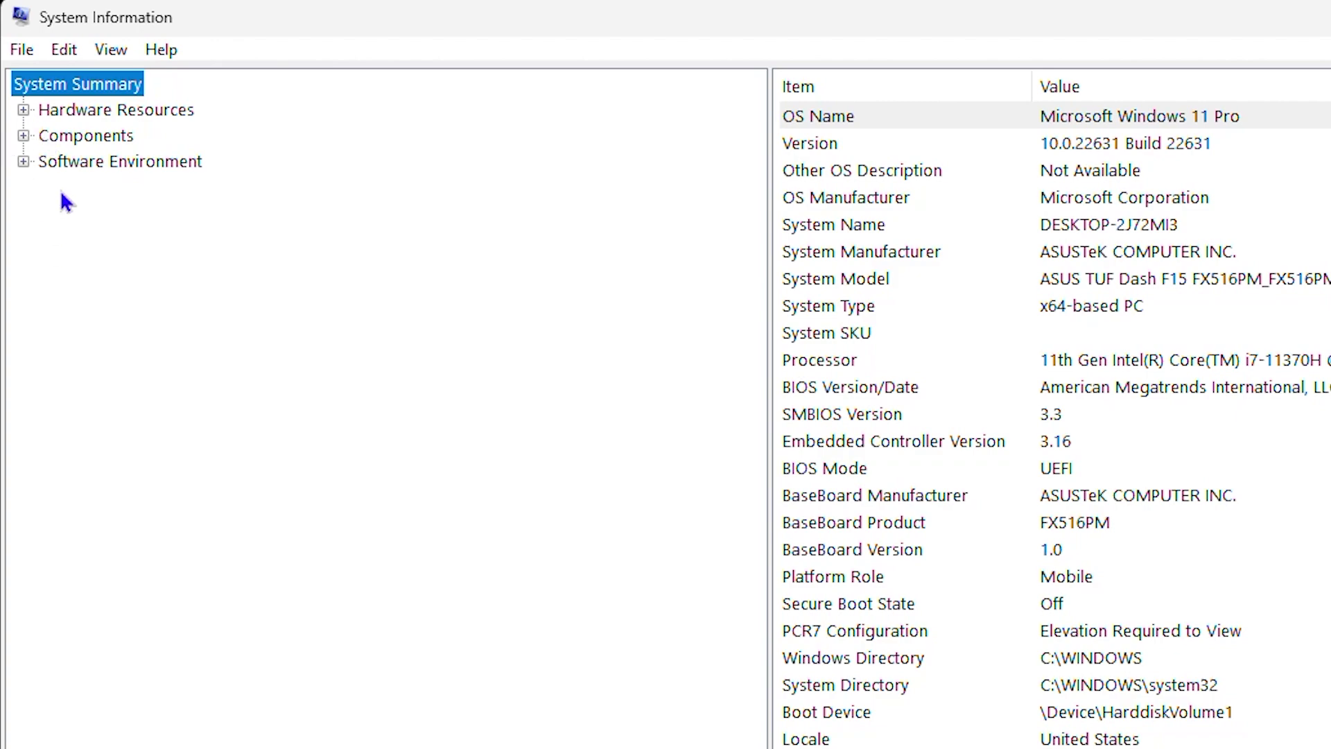
Step: Expand the Software Environment, Components and Hardware Resources nodes in the left tree
{"action": "left_click", "coordinate": [24, 161]}
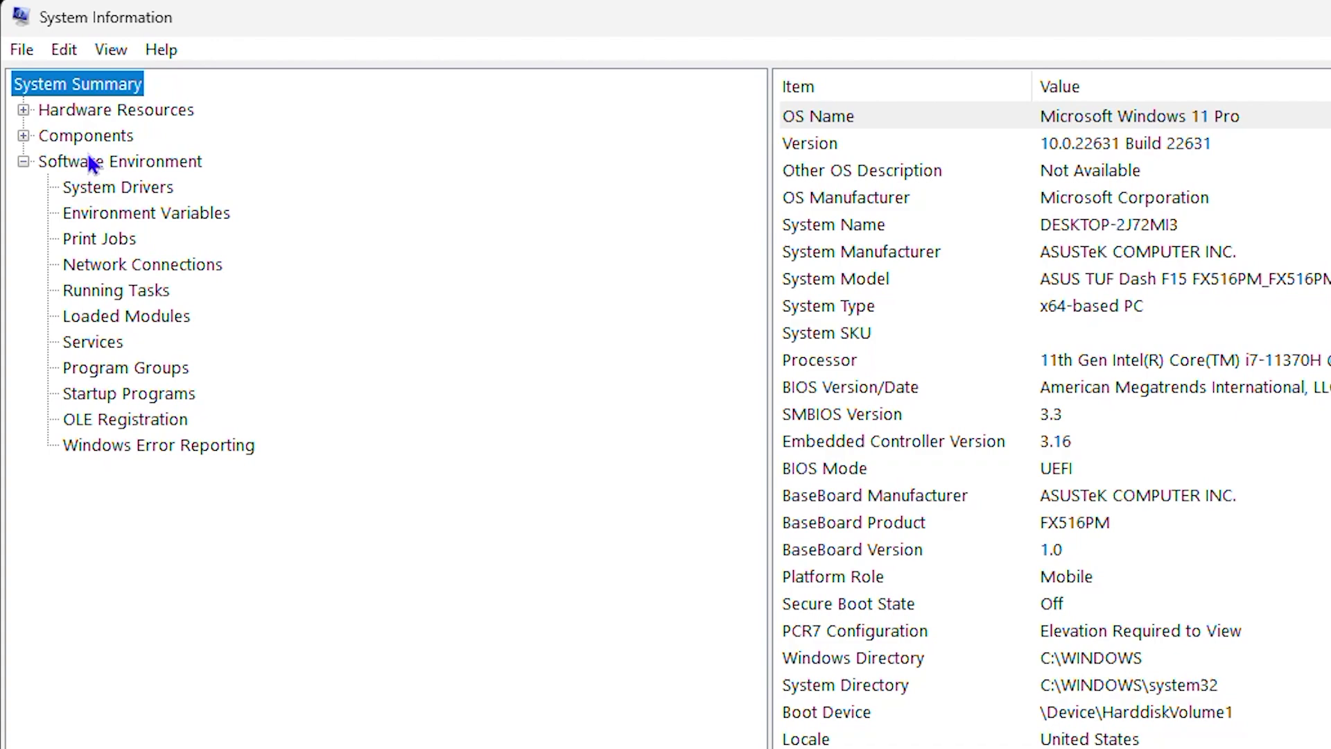
{"action": "left_click", "coordinate": [23, 135]}
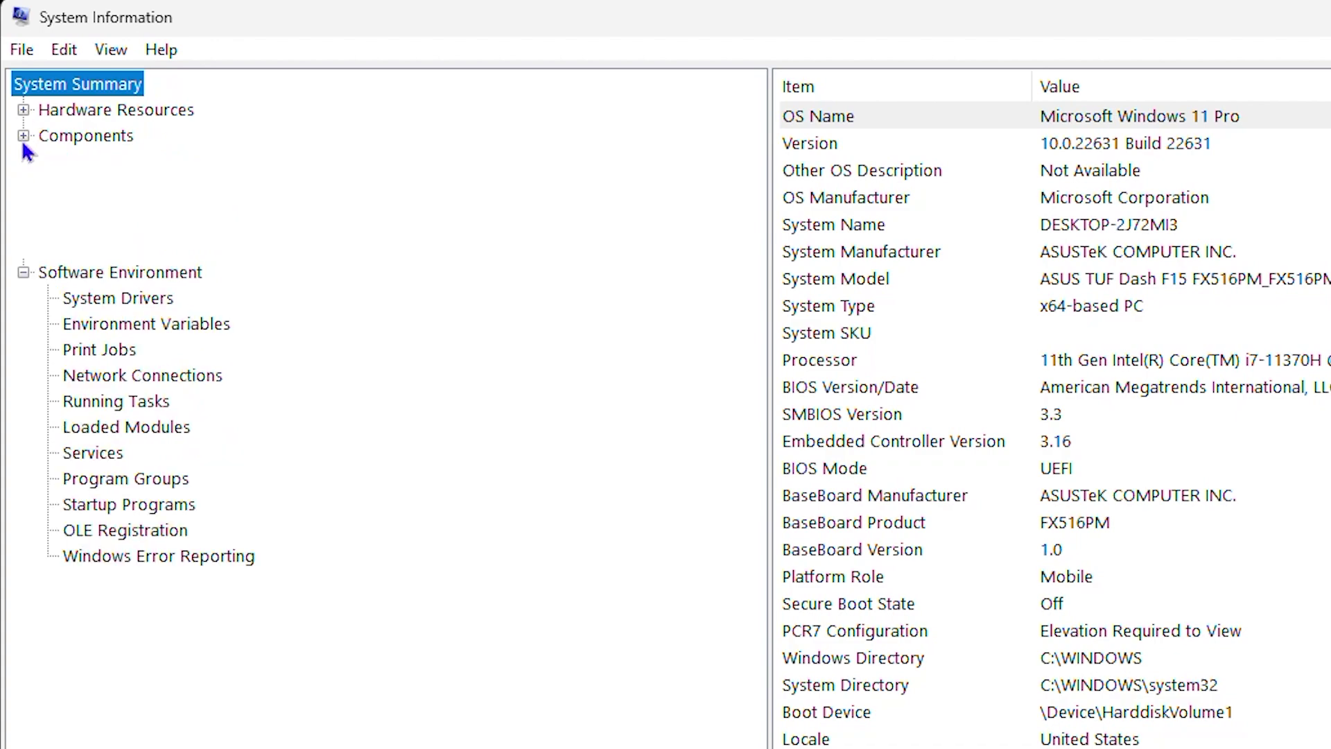
{"action": "left_click", "coordinate": [22, 109]}
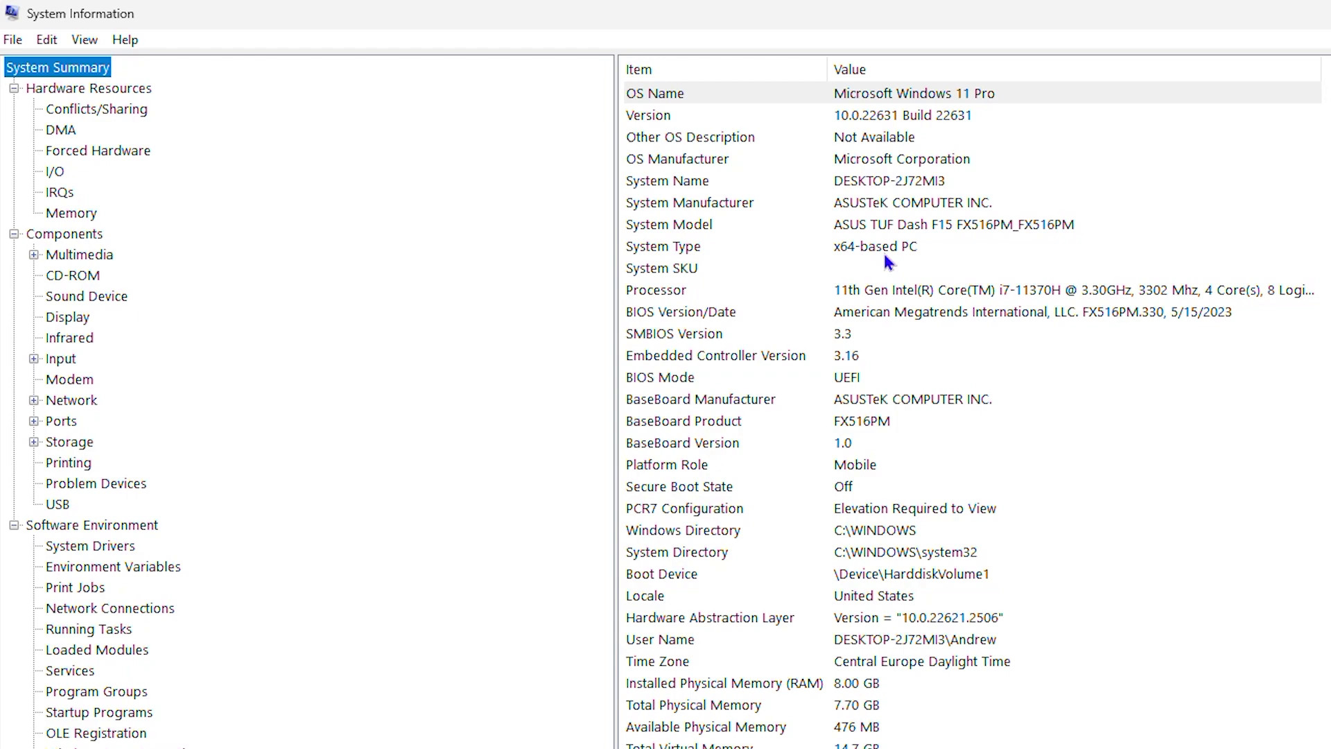
{"action": "scroll", "coordinate": [889, 265], "scroll_direction": "down", "scroll_amount": 1}
{"action": "scroll", "coordinate": [897, 283], "scroll_direction": "down", "scroll_amount": 1}
{"action": "scroll", "coordinate": [999, 513], "scroll_direction": "down", "scroll_amount": 1}
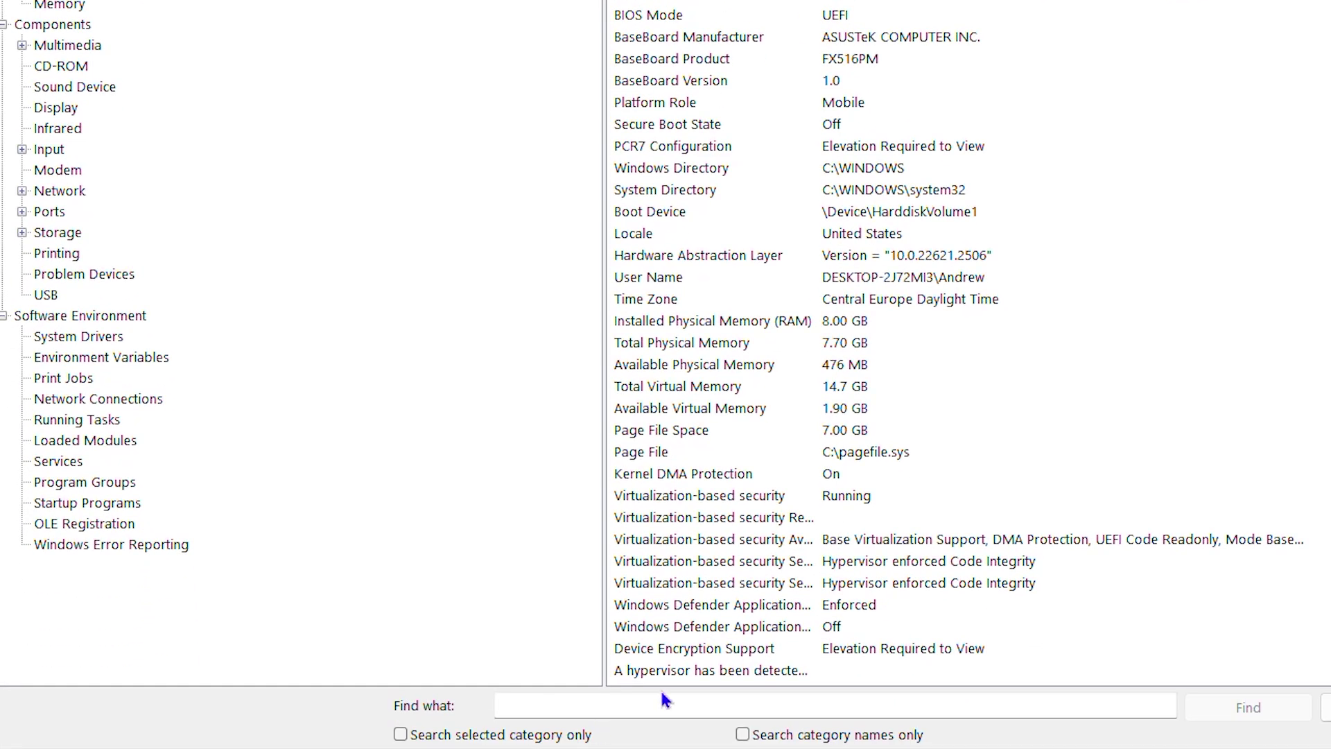
Step: Place the cursor in the empty Find what box below the System Summary
{"action": "left_click", "coordinate": [572, 703]}
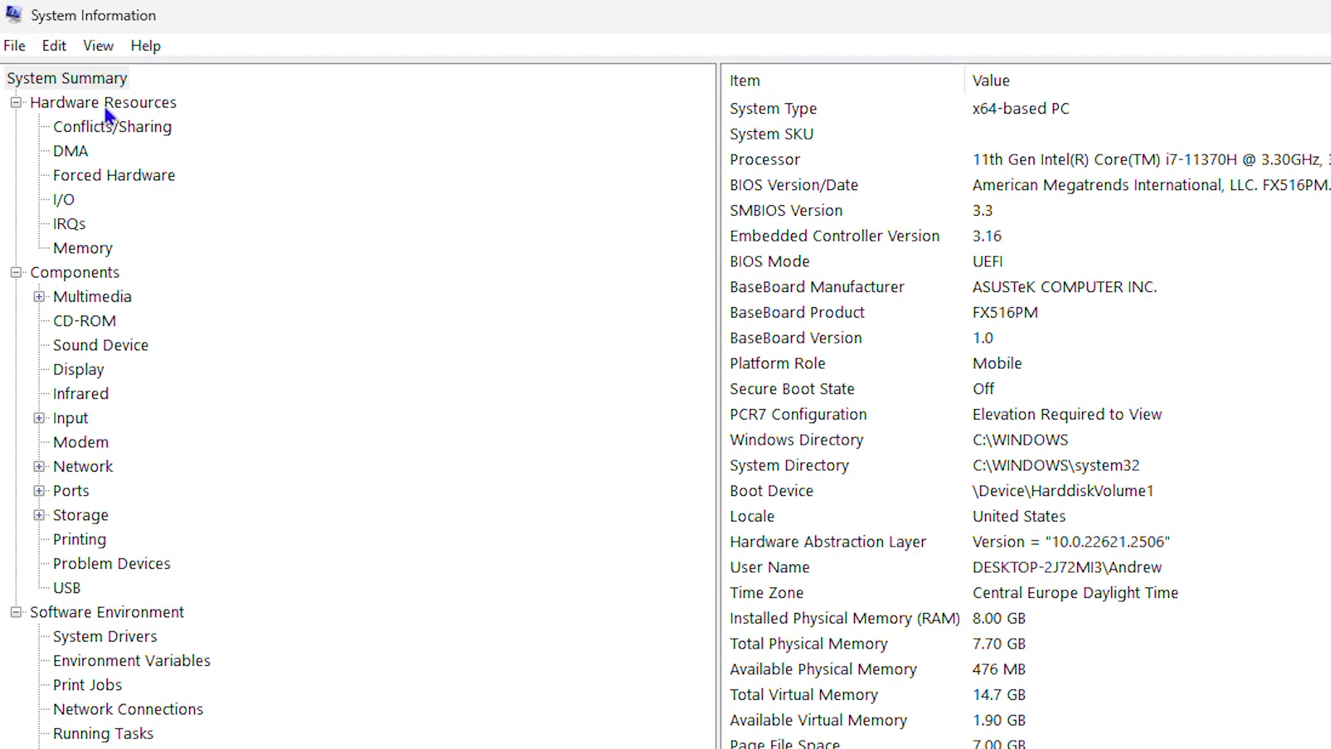
Step: View the Conflicts/Sharing, DMA, Forced Hardware, IRQs, CD-ROM and Display pages
{"action": "left_click", "coordinate": [104, 104]}
{"action": "left_click", "coordinate": [123, 129]}
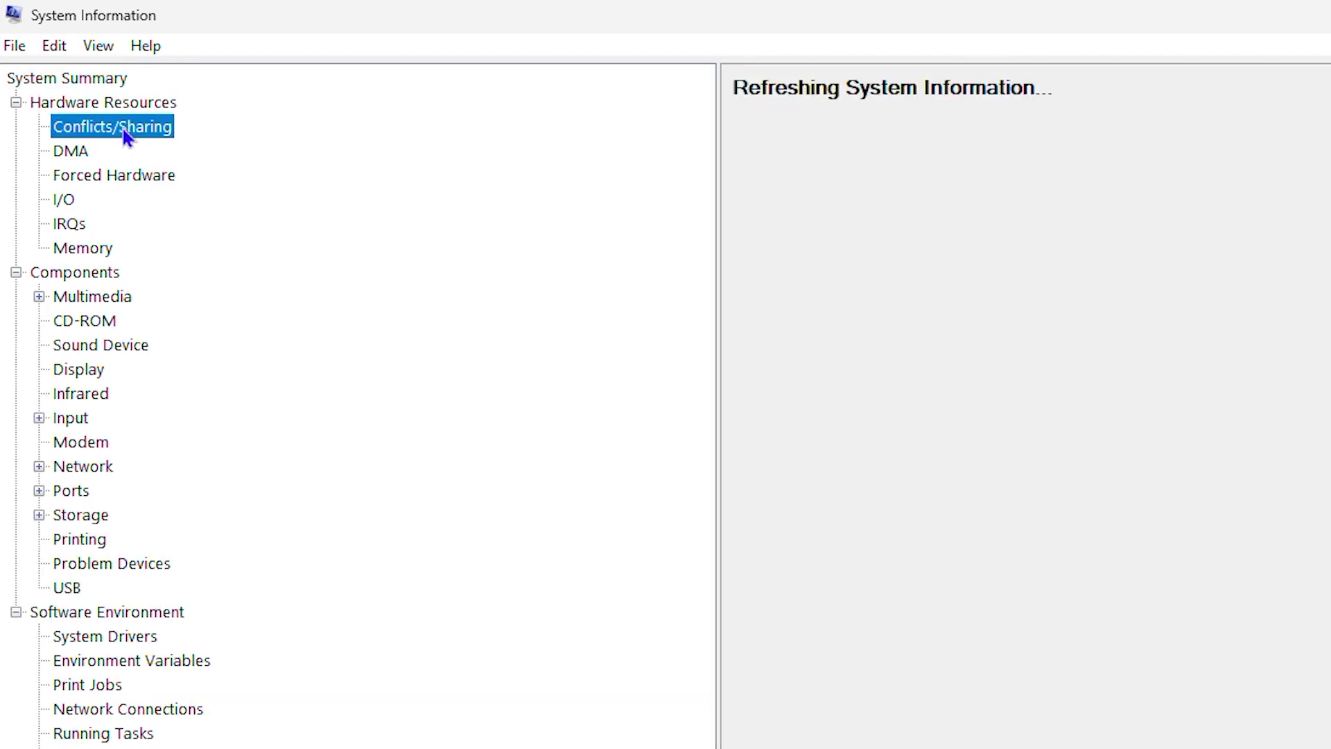
{"action": "left_click", "coordinate": [71, 152]}
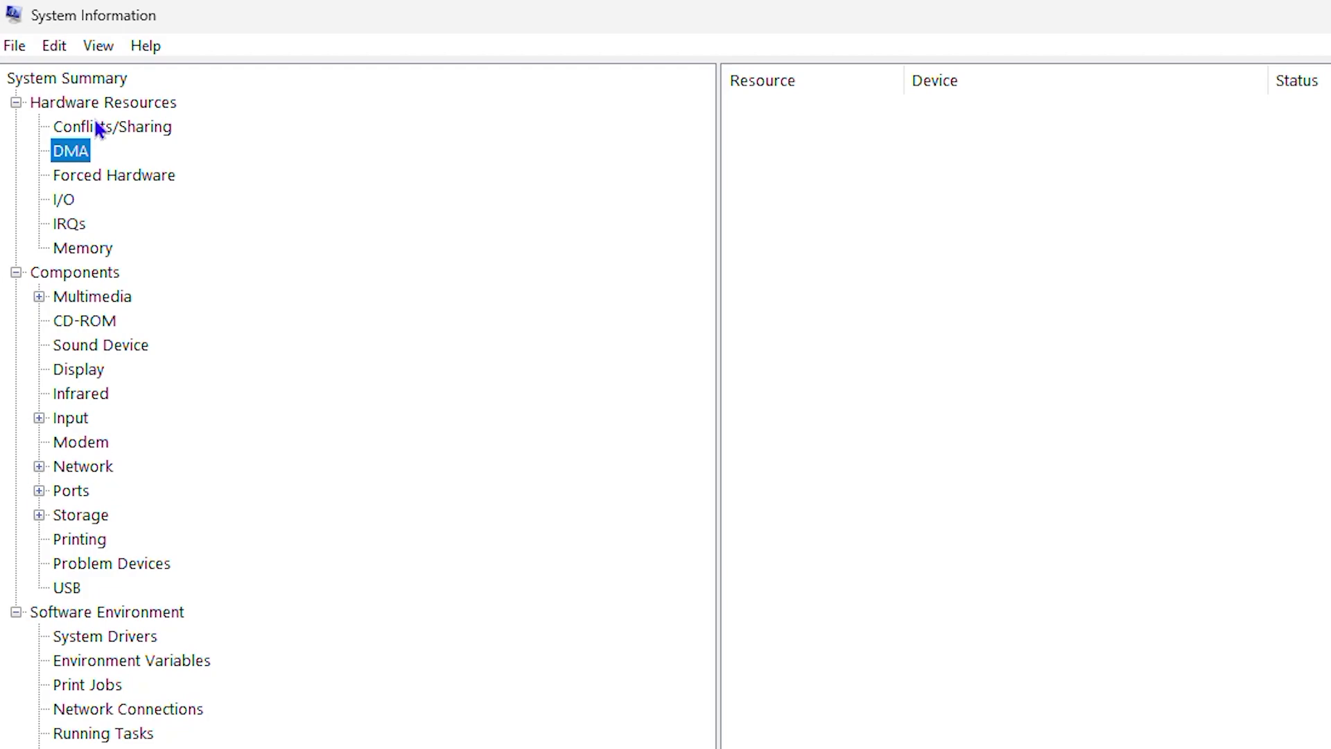
{"action": "left_click", "coordinate": [91, 123]}
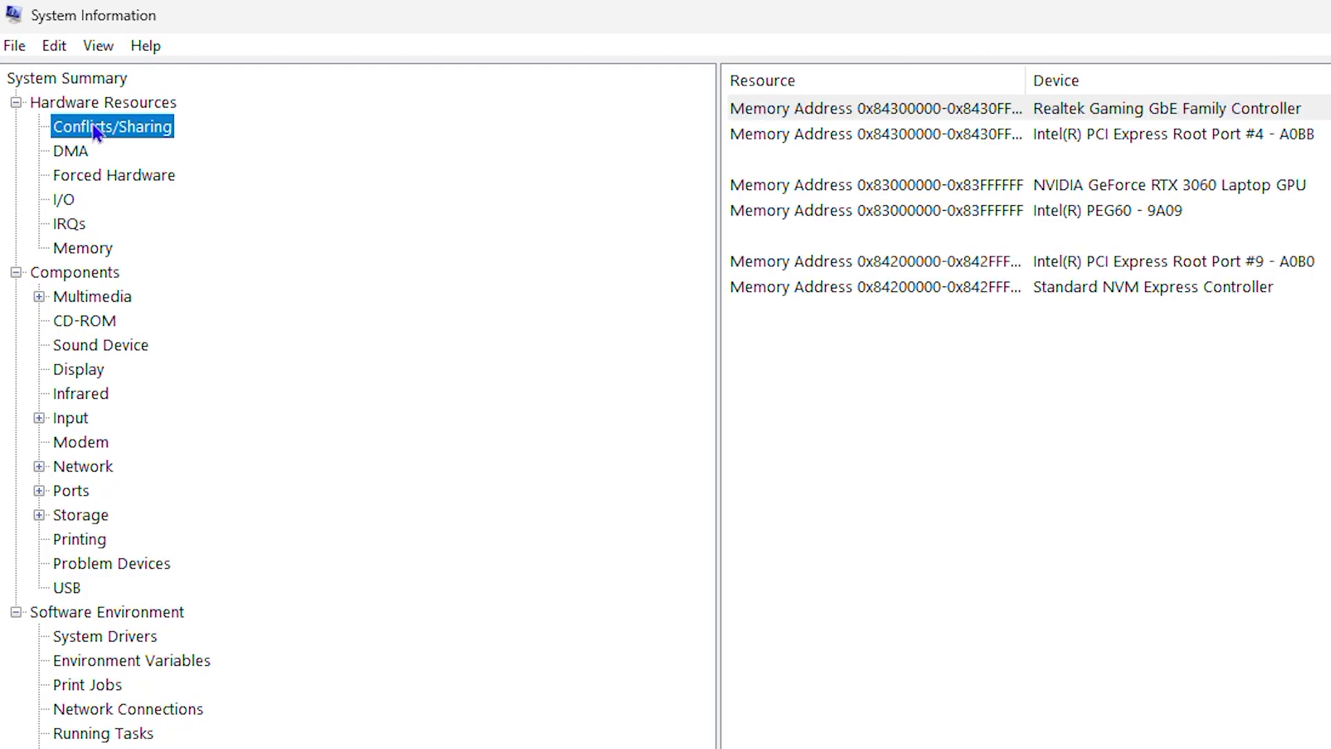
{"action": "left_click", "coordinate": [92, 173]}
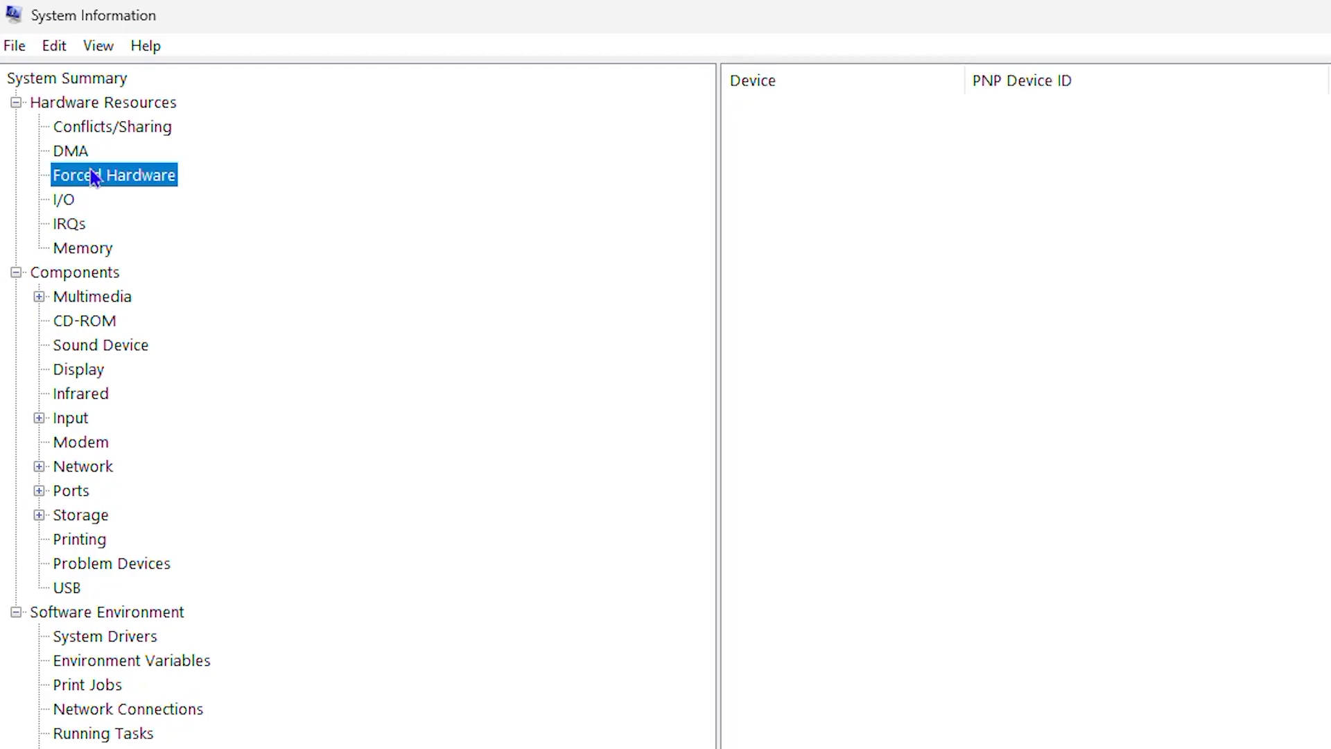
{"action": "left_click", "coordinate": [86, 222]}
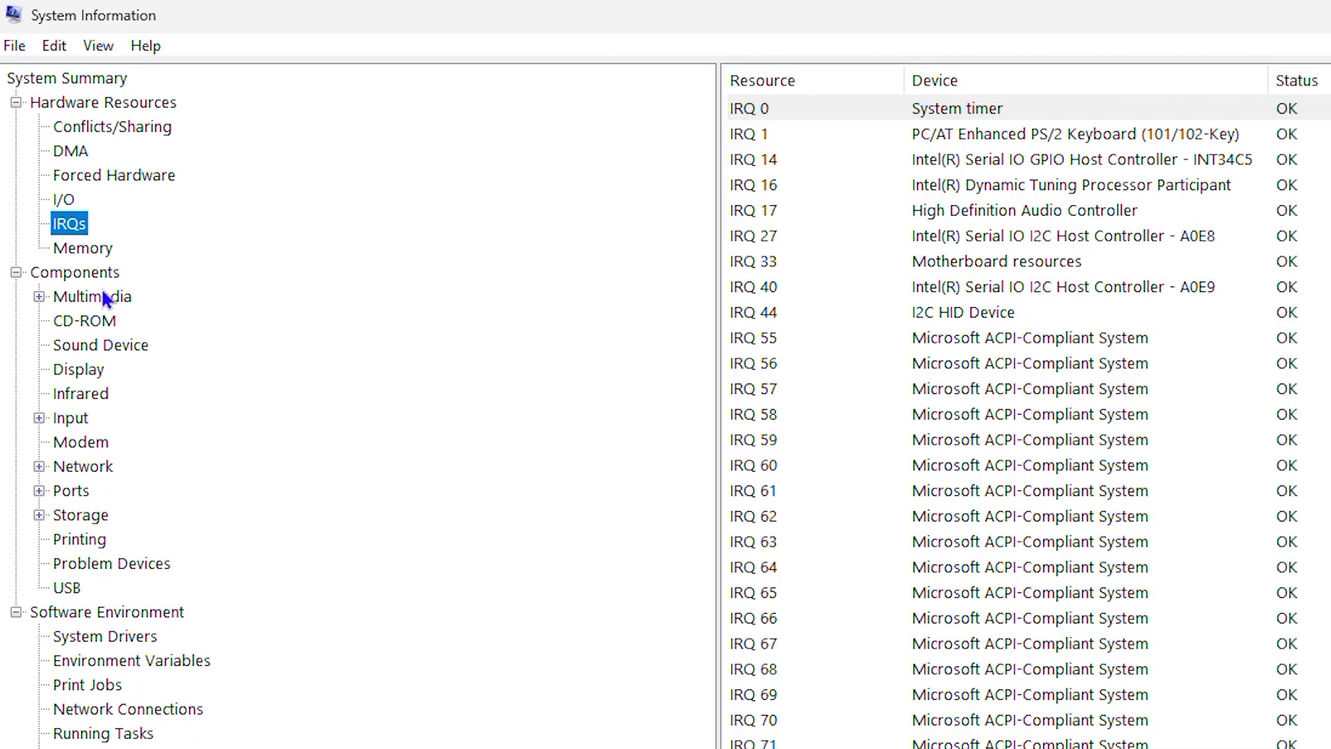
{"action": "left_click", "coordinate": [94, 326]}
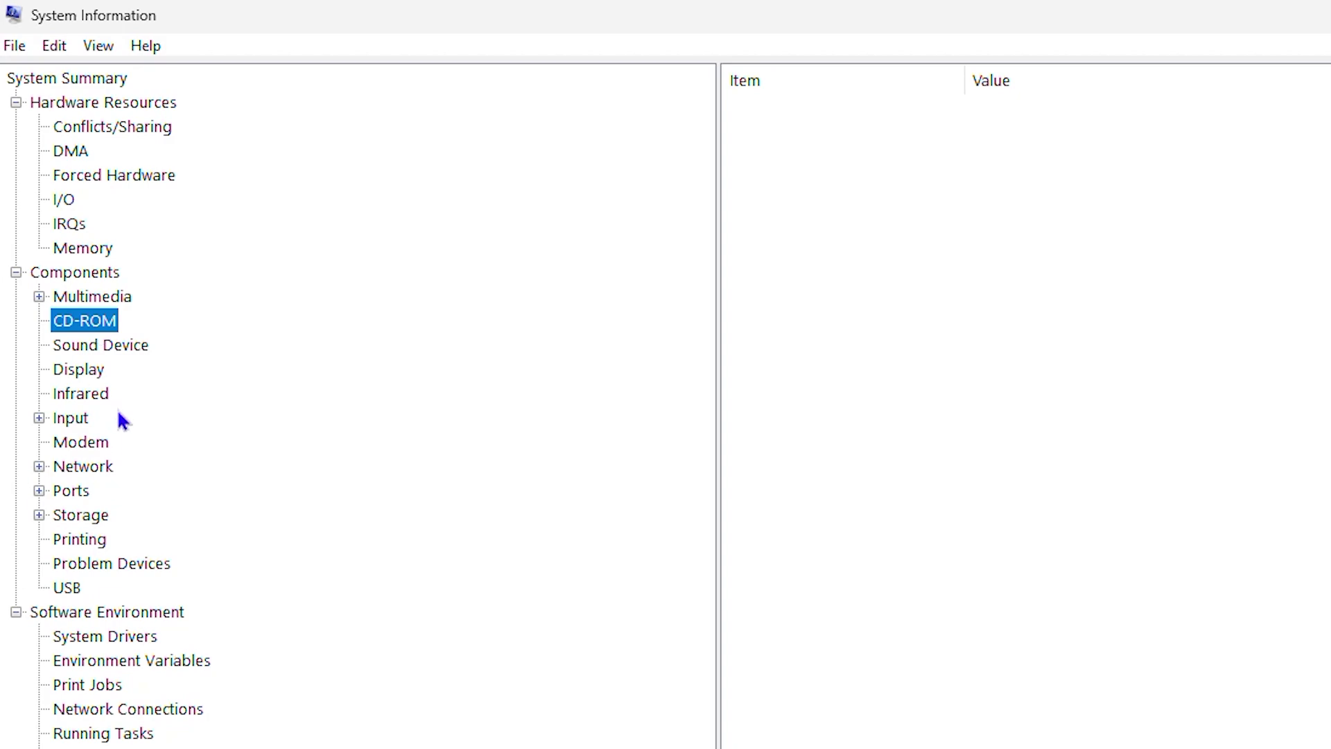
{"action": "left_click", "coordinate": [93, 378]}
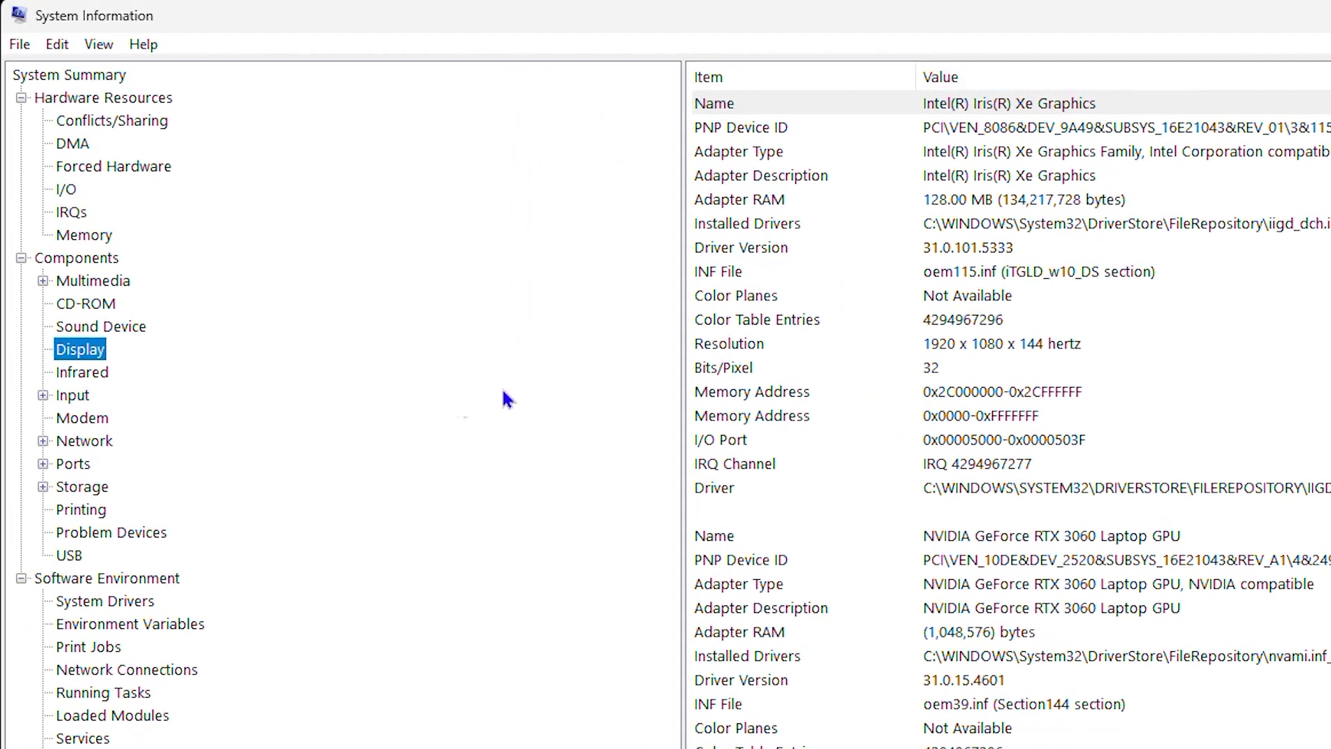
Step: Expand Network to view its Adapter details, then select Software Environment
{"action": "left_click", "coordinate": [93, 441]}
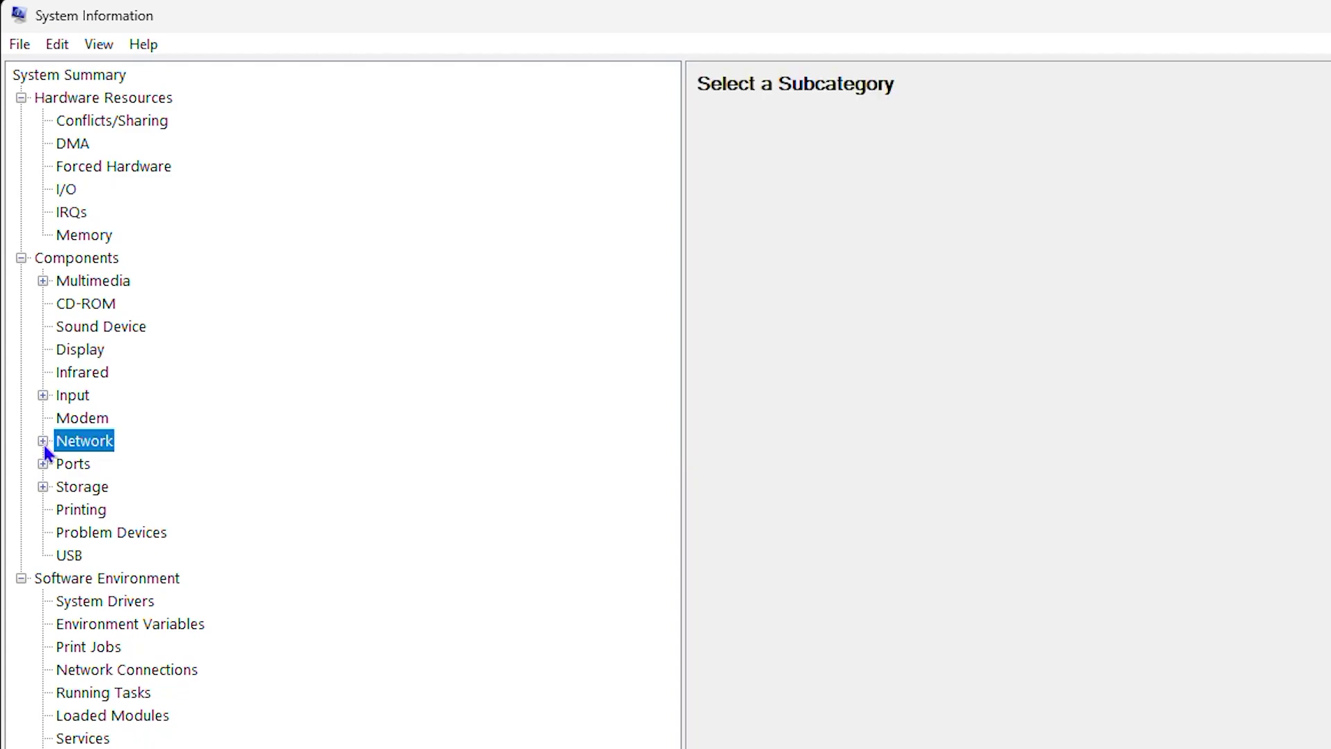
{"action": "left_click", "coordinate": [43, 440]}
{"action": "left_click", "coordinate": [109, 467]}
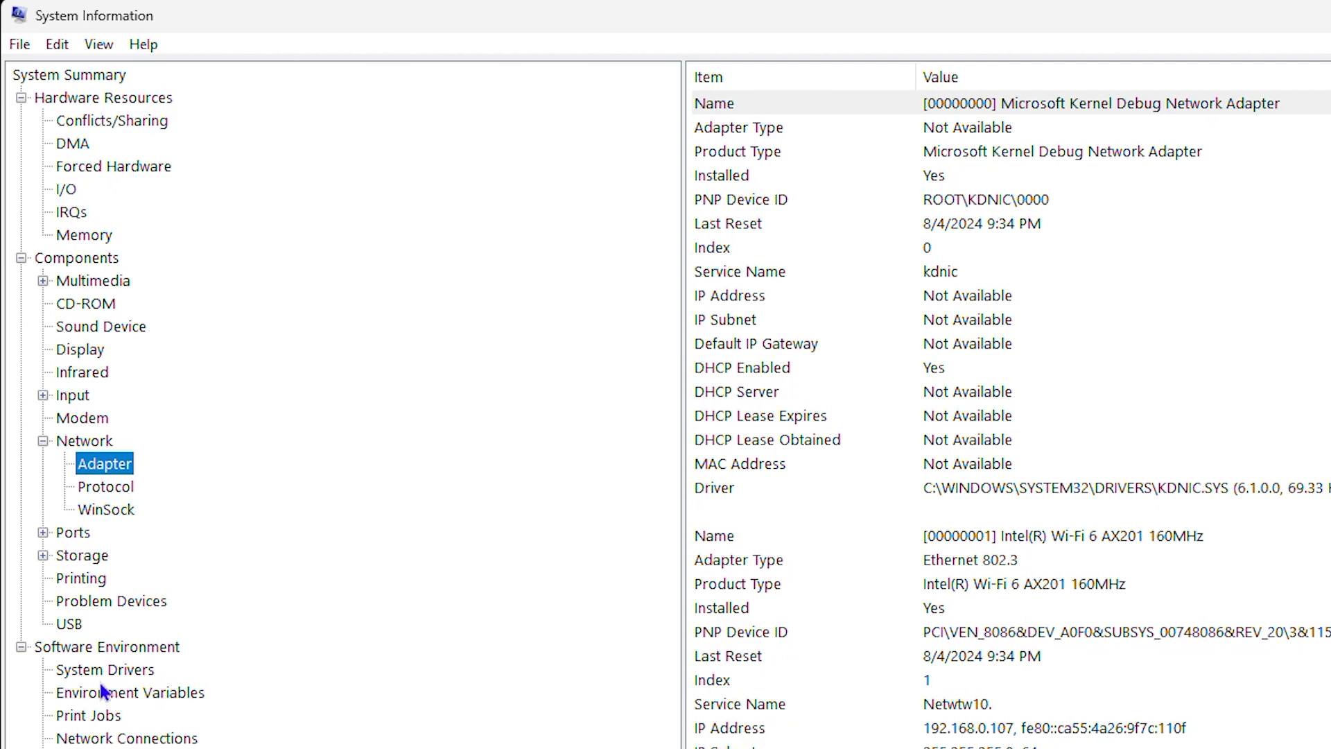
{"action": "left_click", "coordinate": [99, 647]}
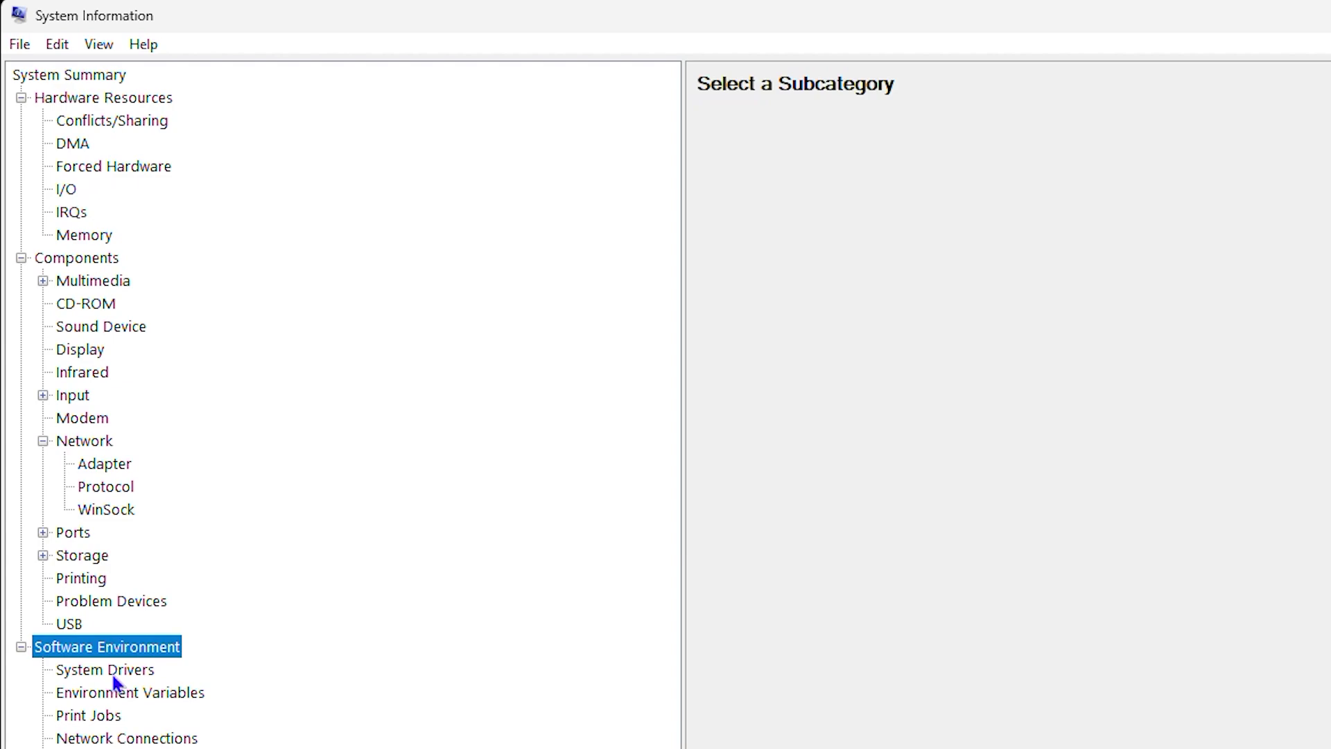
Step: Select Environment Variables under Software Environment in the tree
{"action": "left_click", "coordinate": [114, 671]}
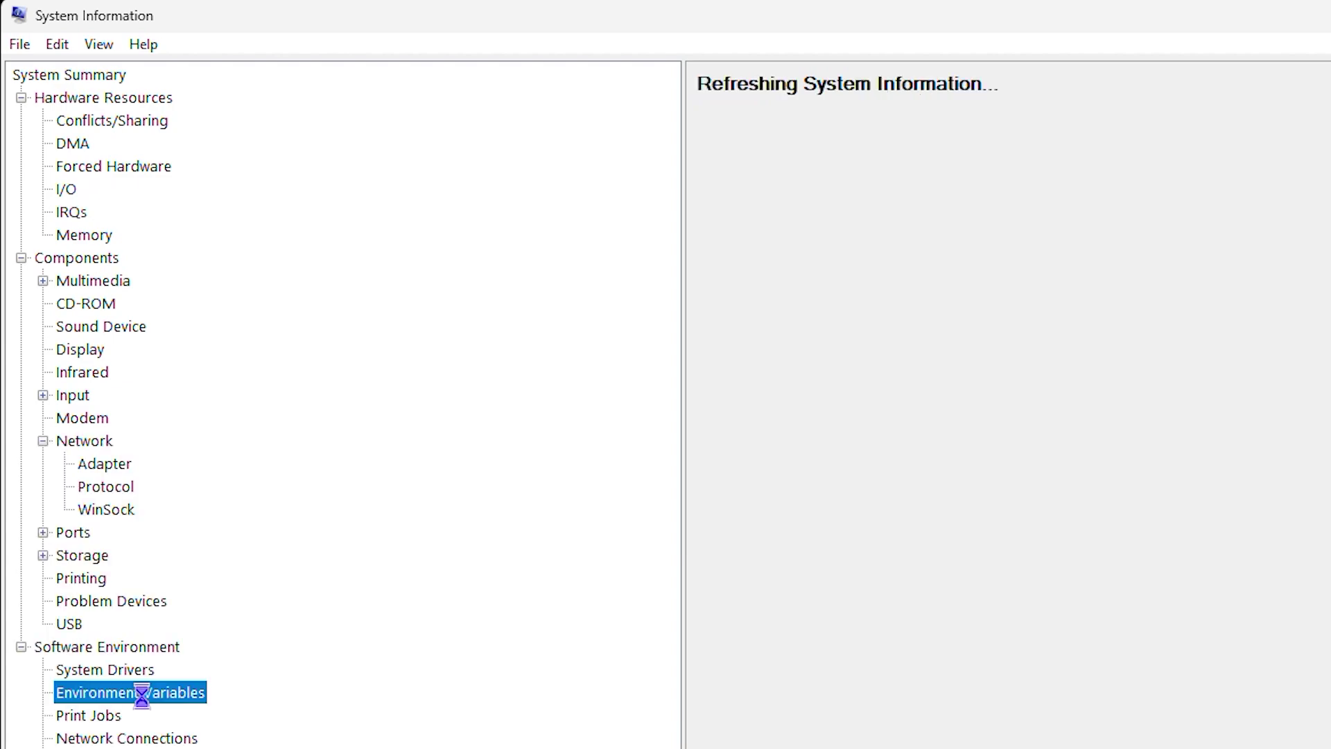